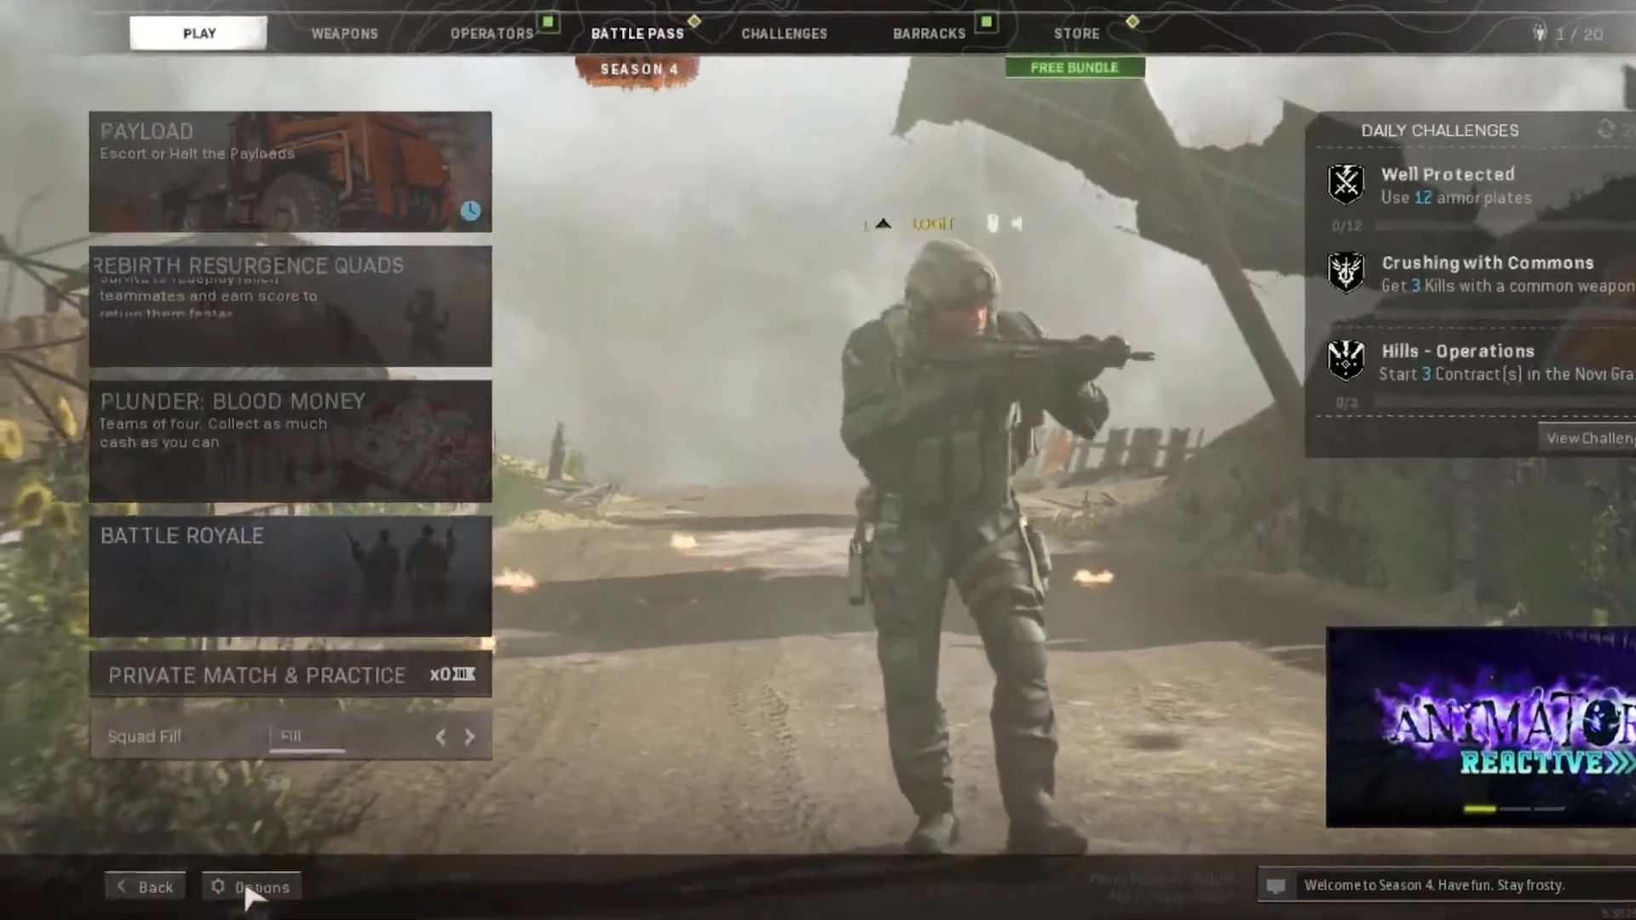
Restart Warzone's shader installation from the Graphics options, confirming deletion of the shader cache
left_click(252, 888)
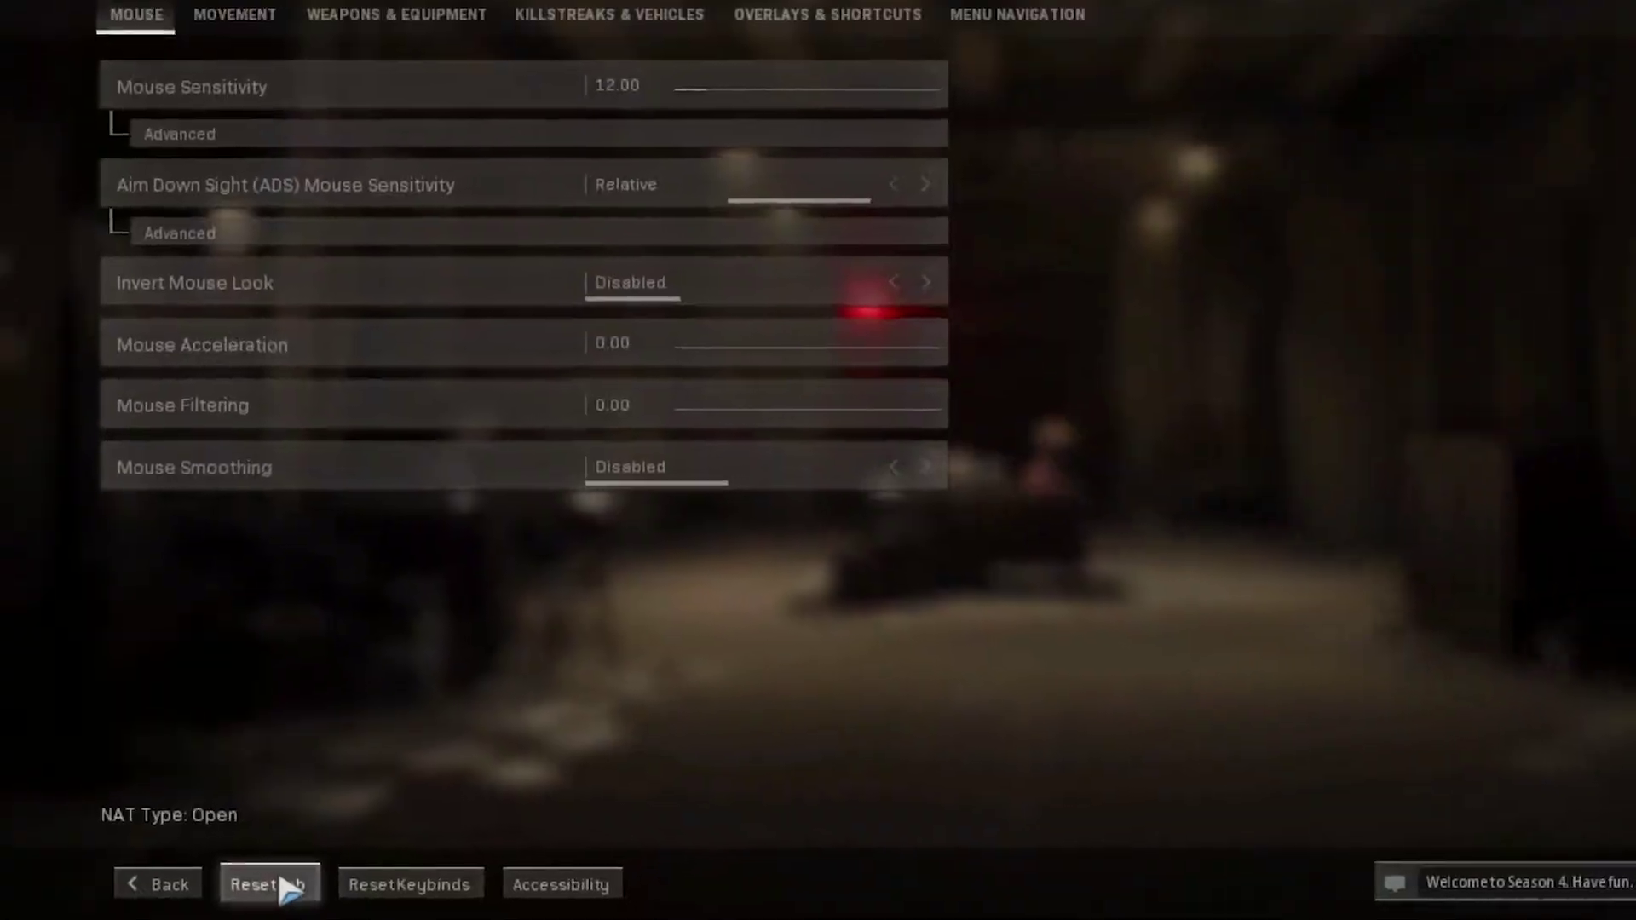
left_click(517, 117)
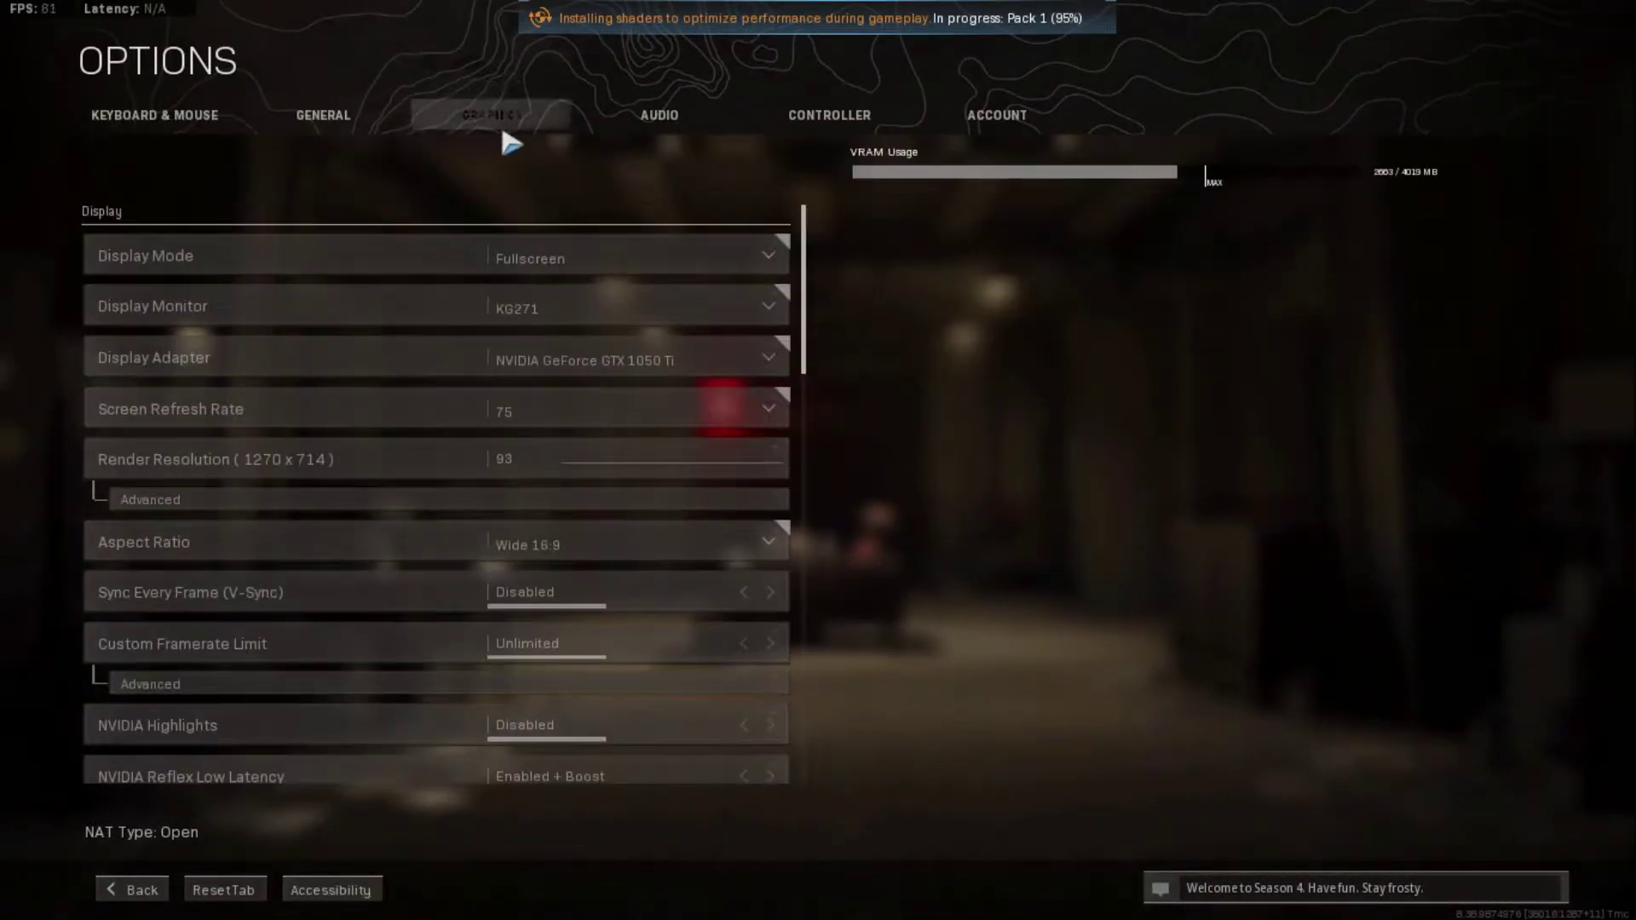
scroll(573, 498, "down", 2)
scroll(579, 501, "down", 3)
scroll(363, 558, "down", 1)
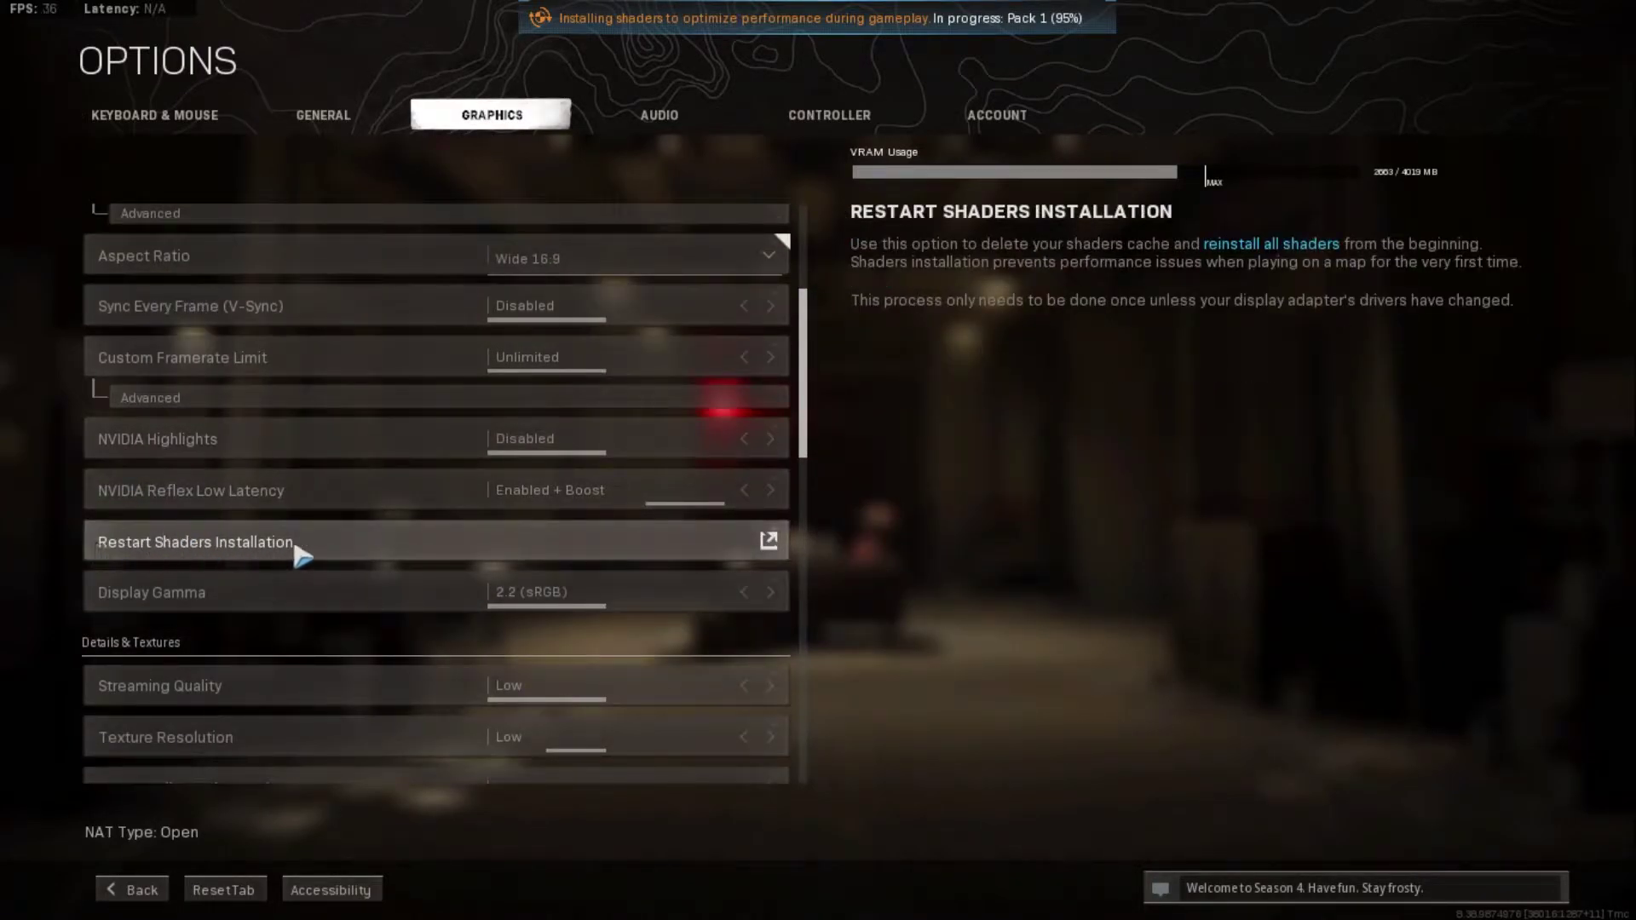
left_click(386, 547)
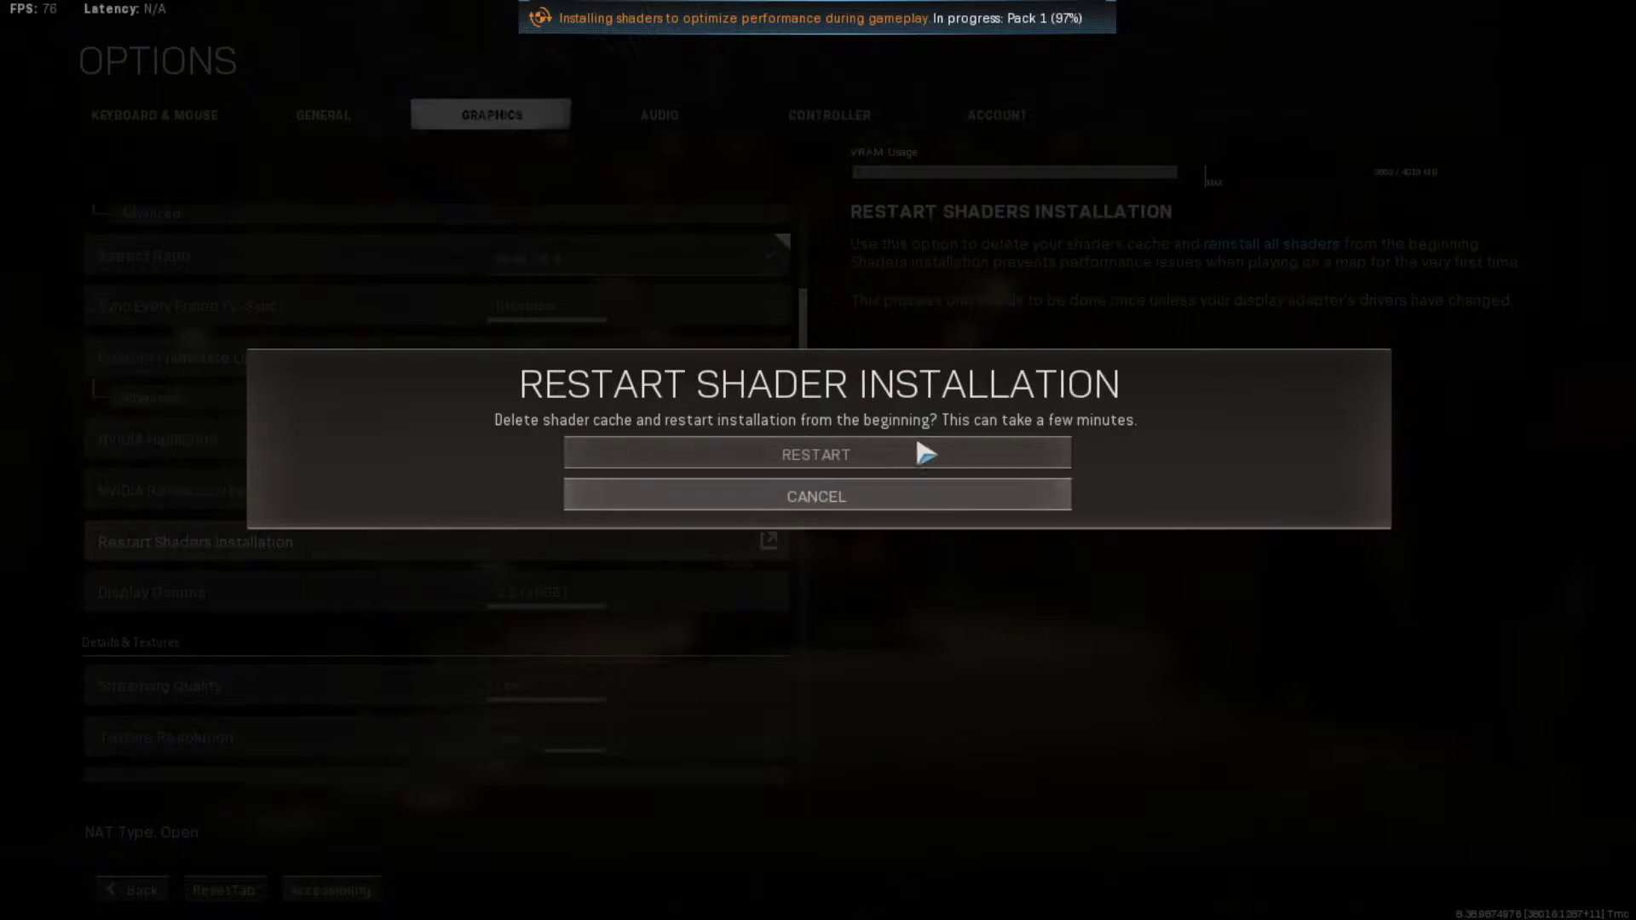
left_click(828, 457)
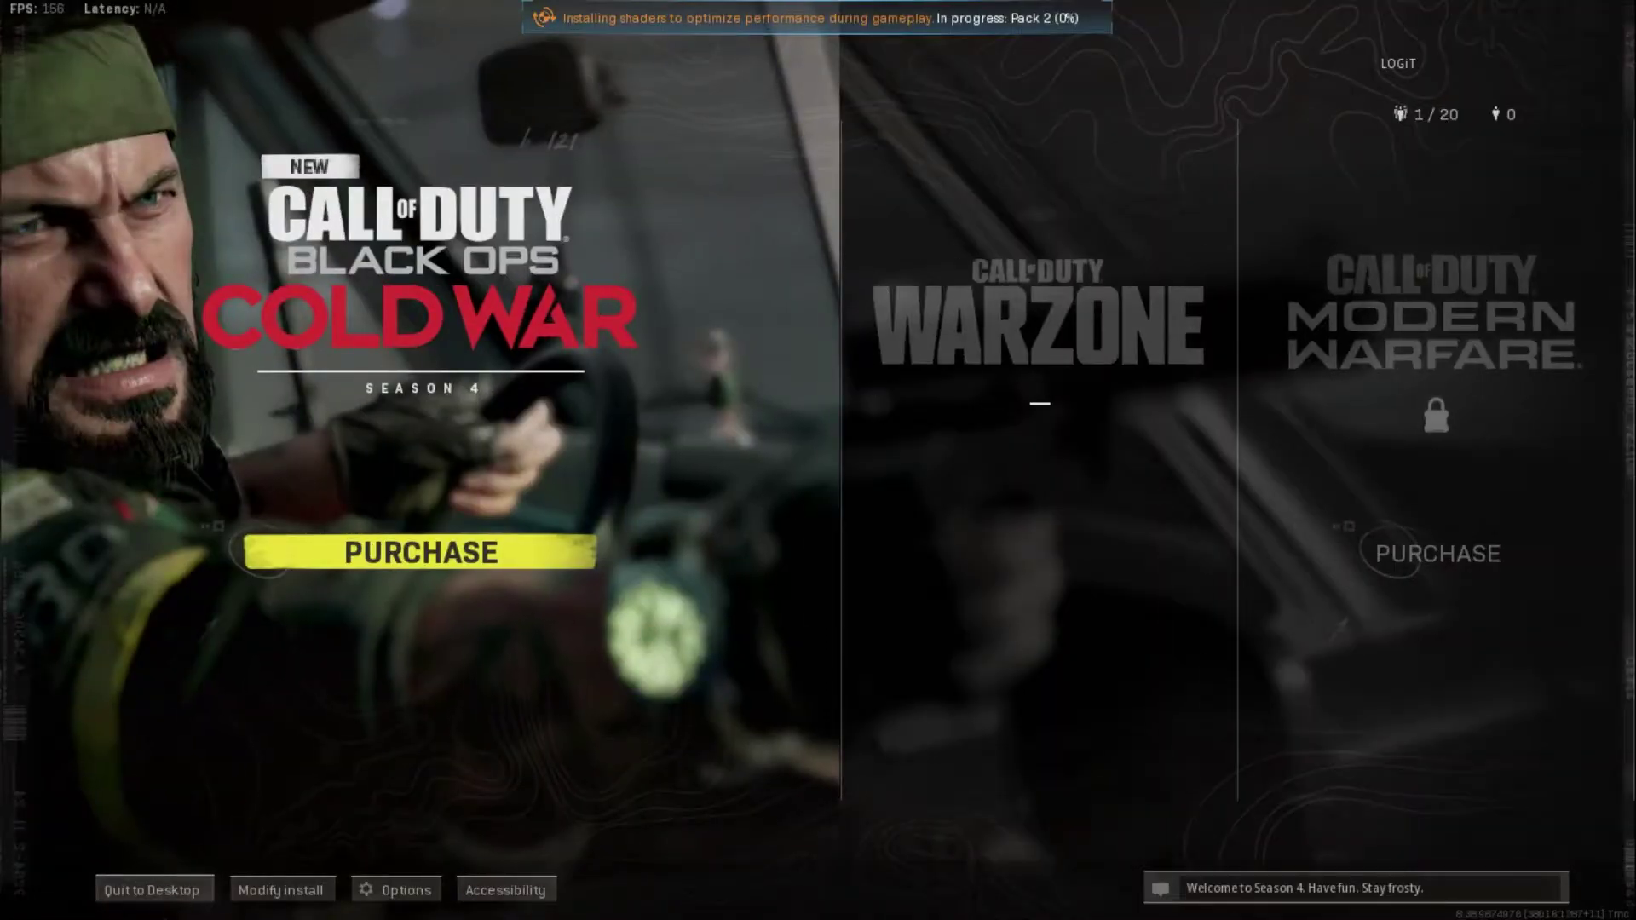
Quit Warzone to the desktop and relaunch it with Play in Battle.net
left_click(148, 889)
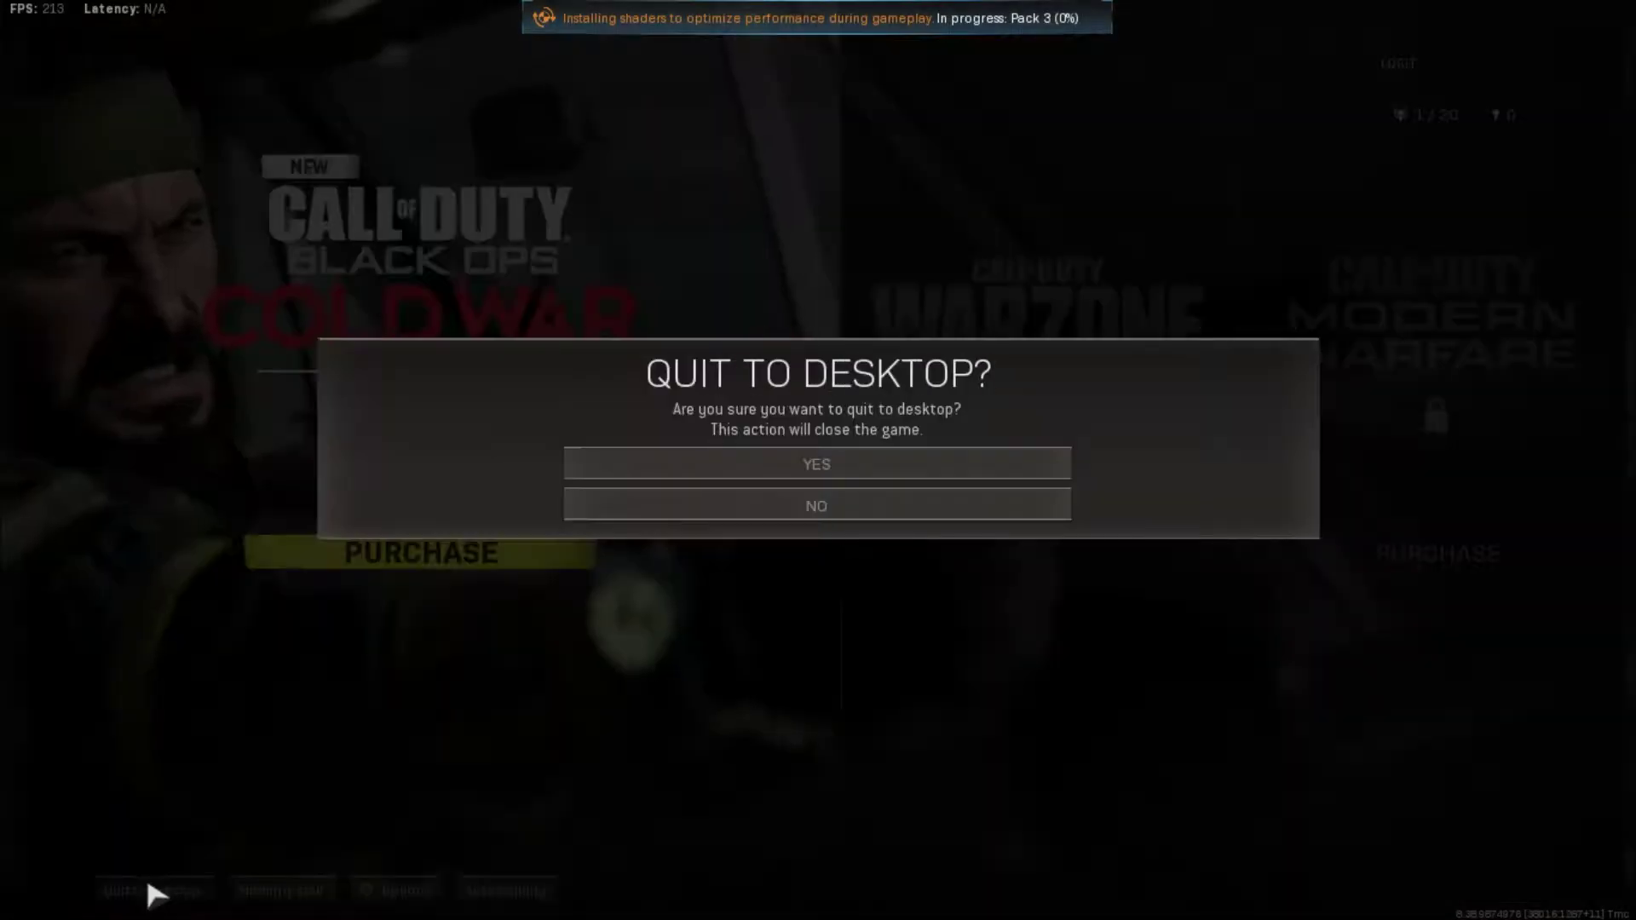
left_click(816, 458)
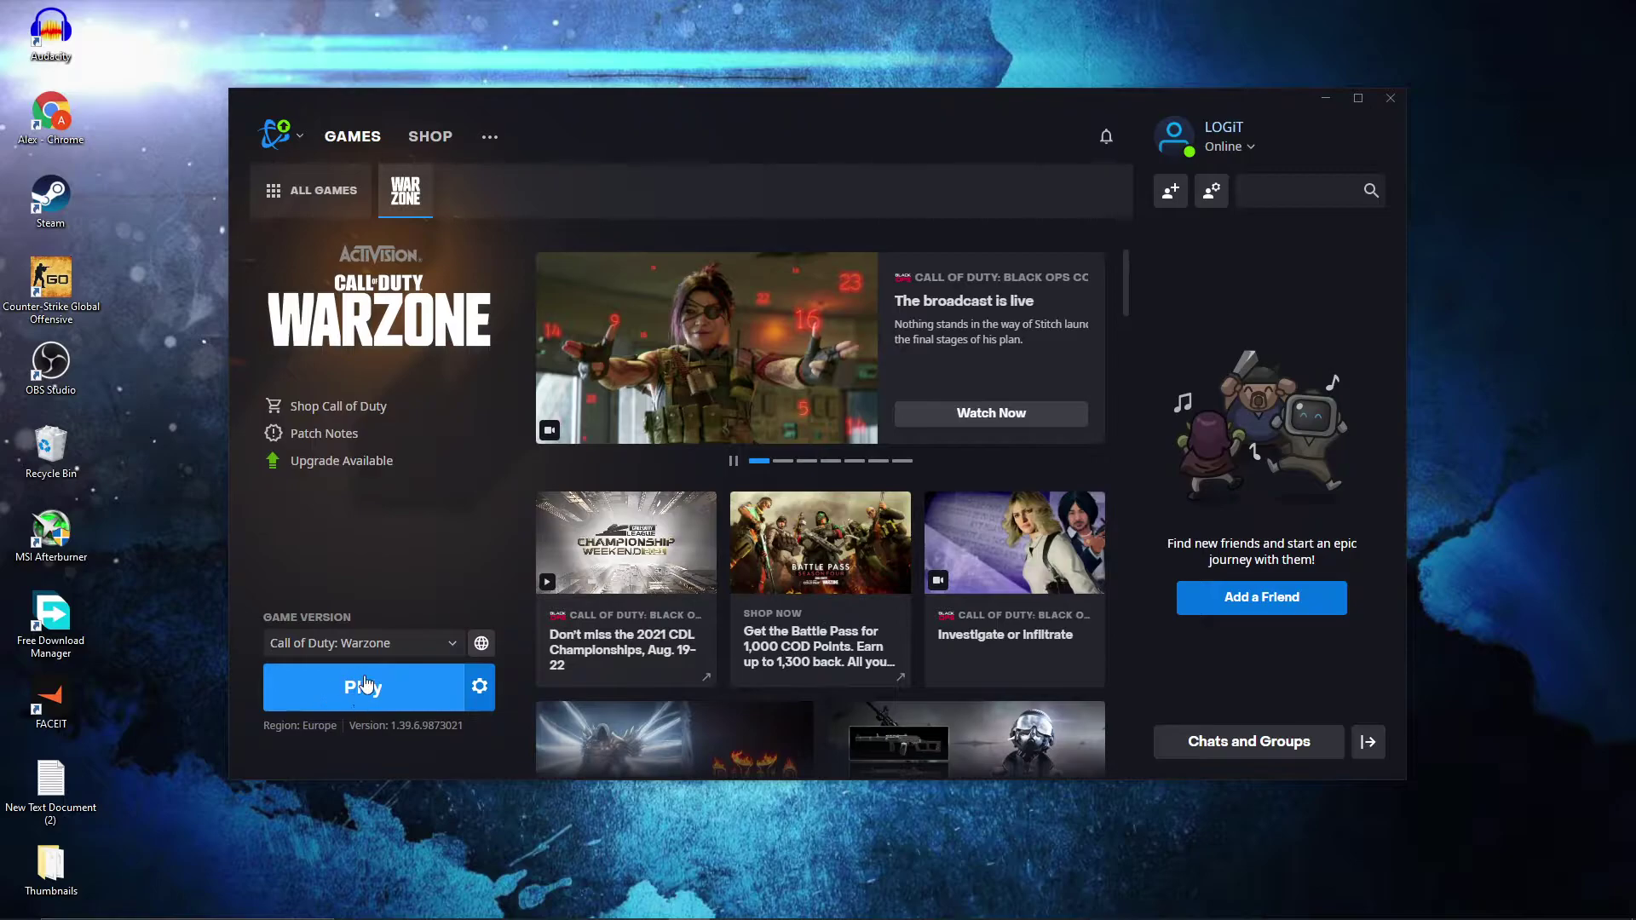
left_click(364, 688)
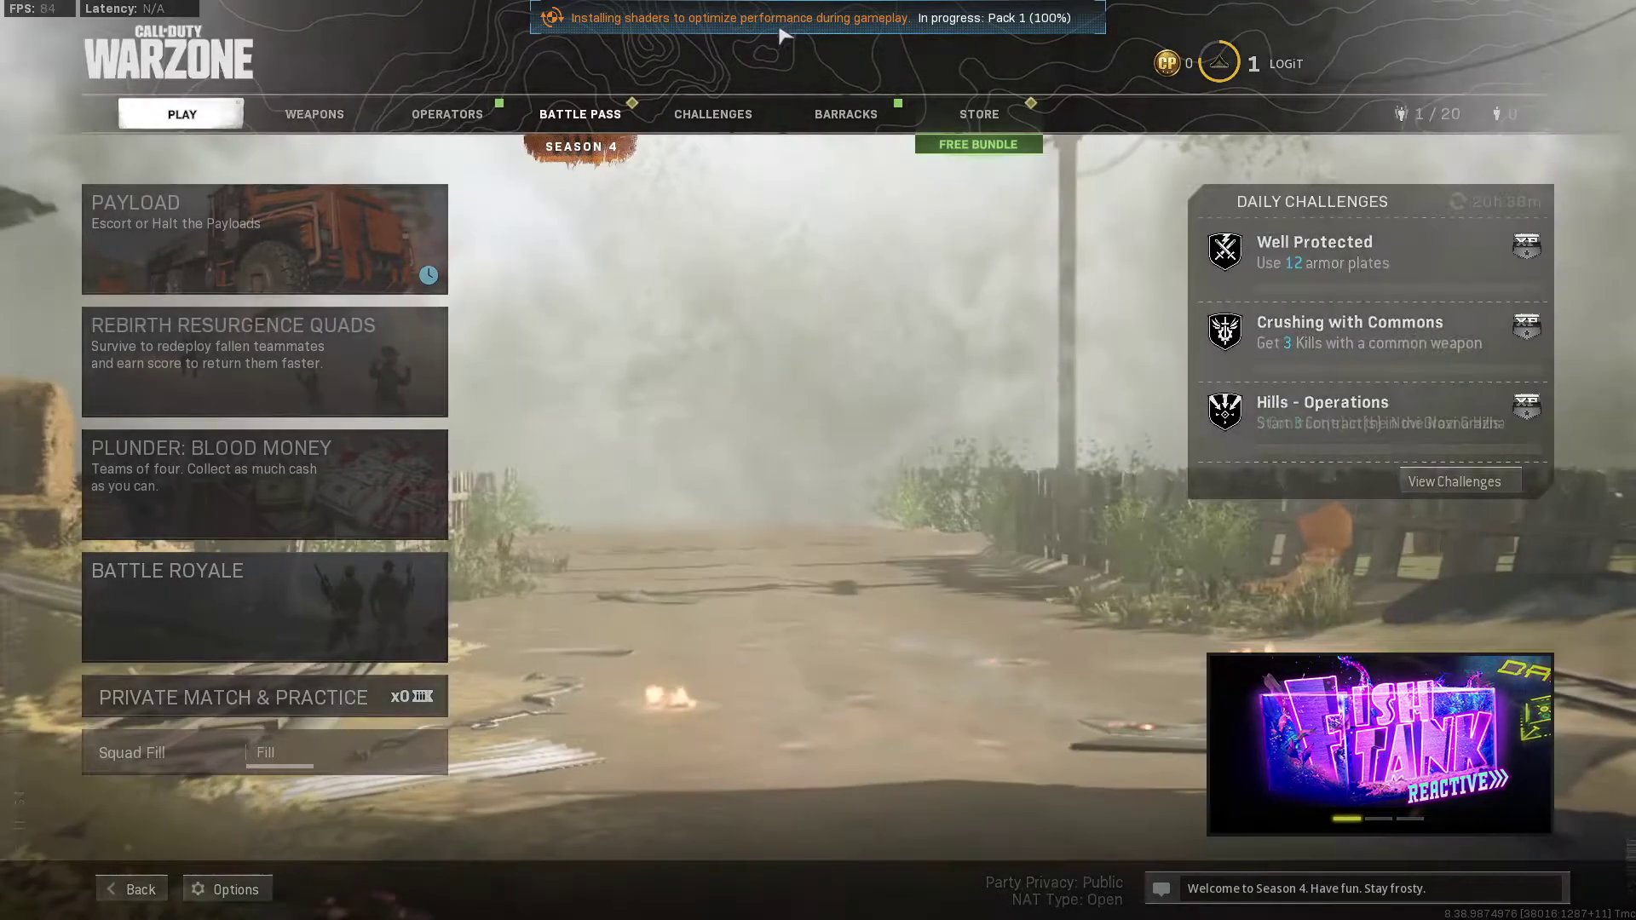
Back out to the title screen, then delete config.cfg from Call of Duty Modern Warfare\players
left_click(164, 891)
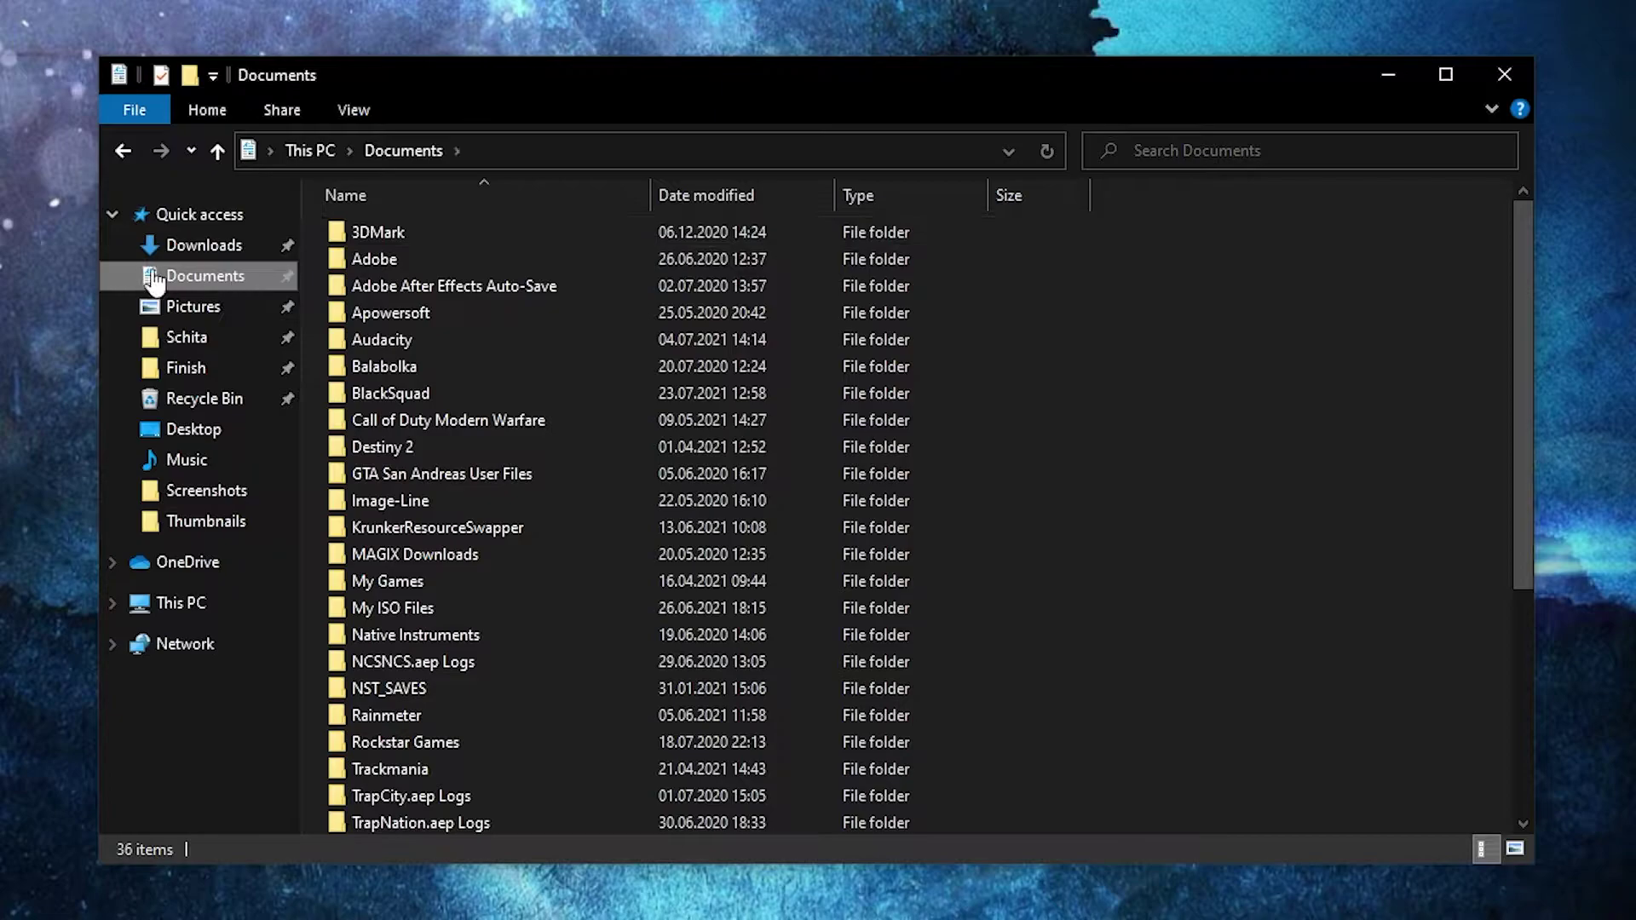
left_click(440, 419)
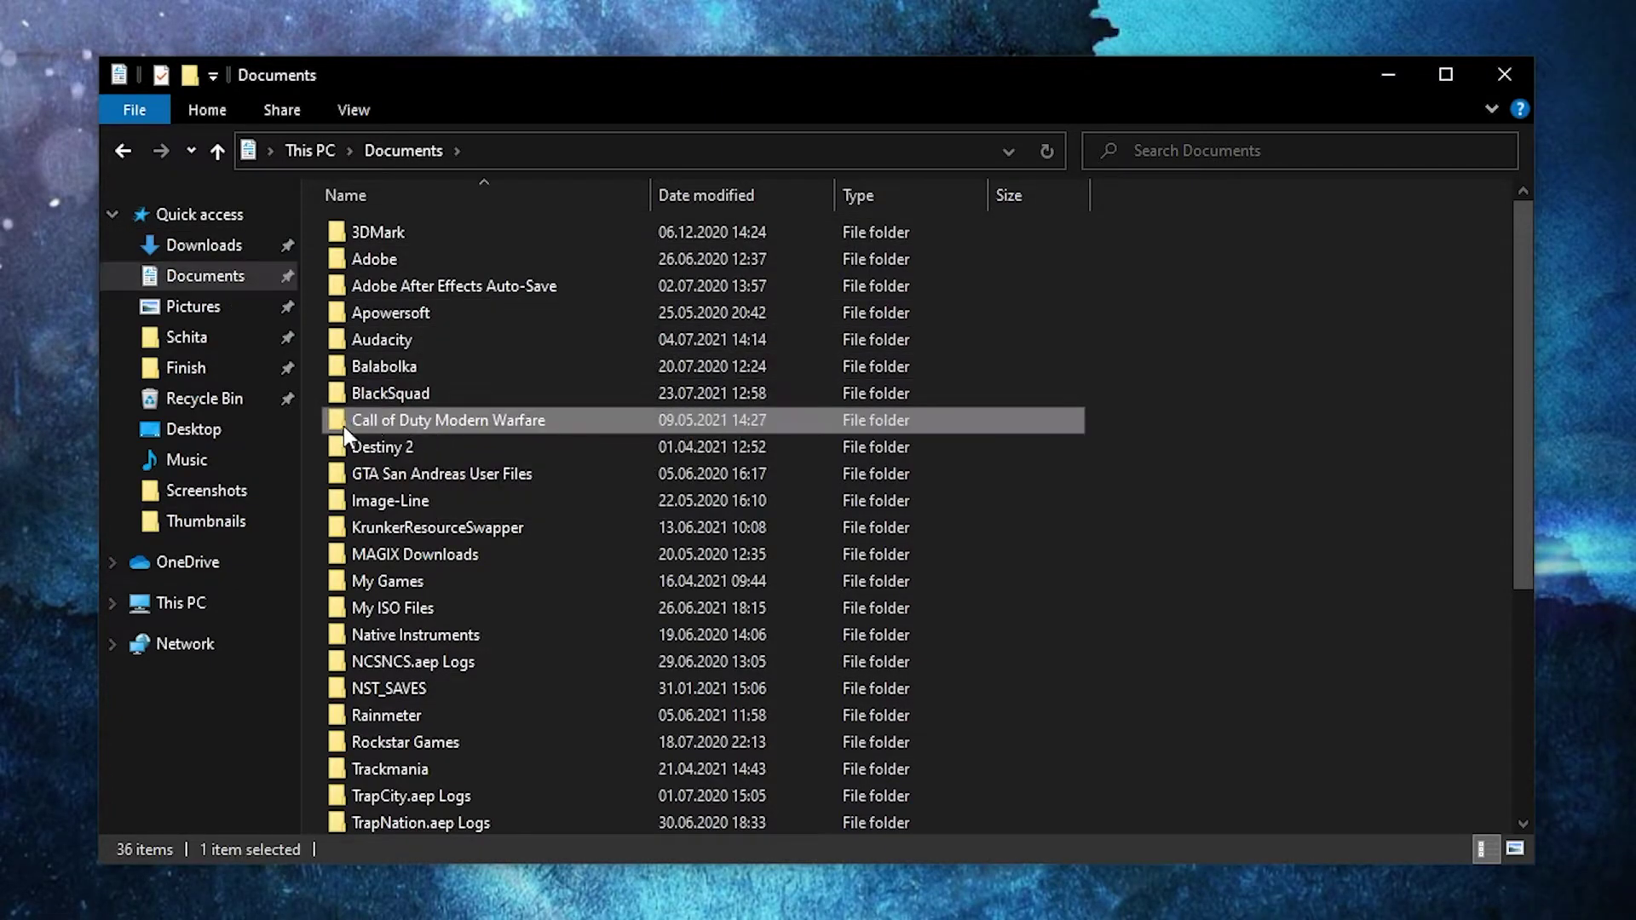
double_click(467, 428)
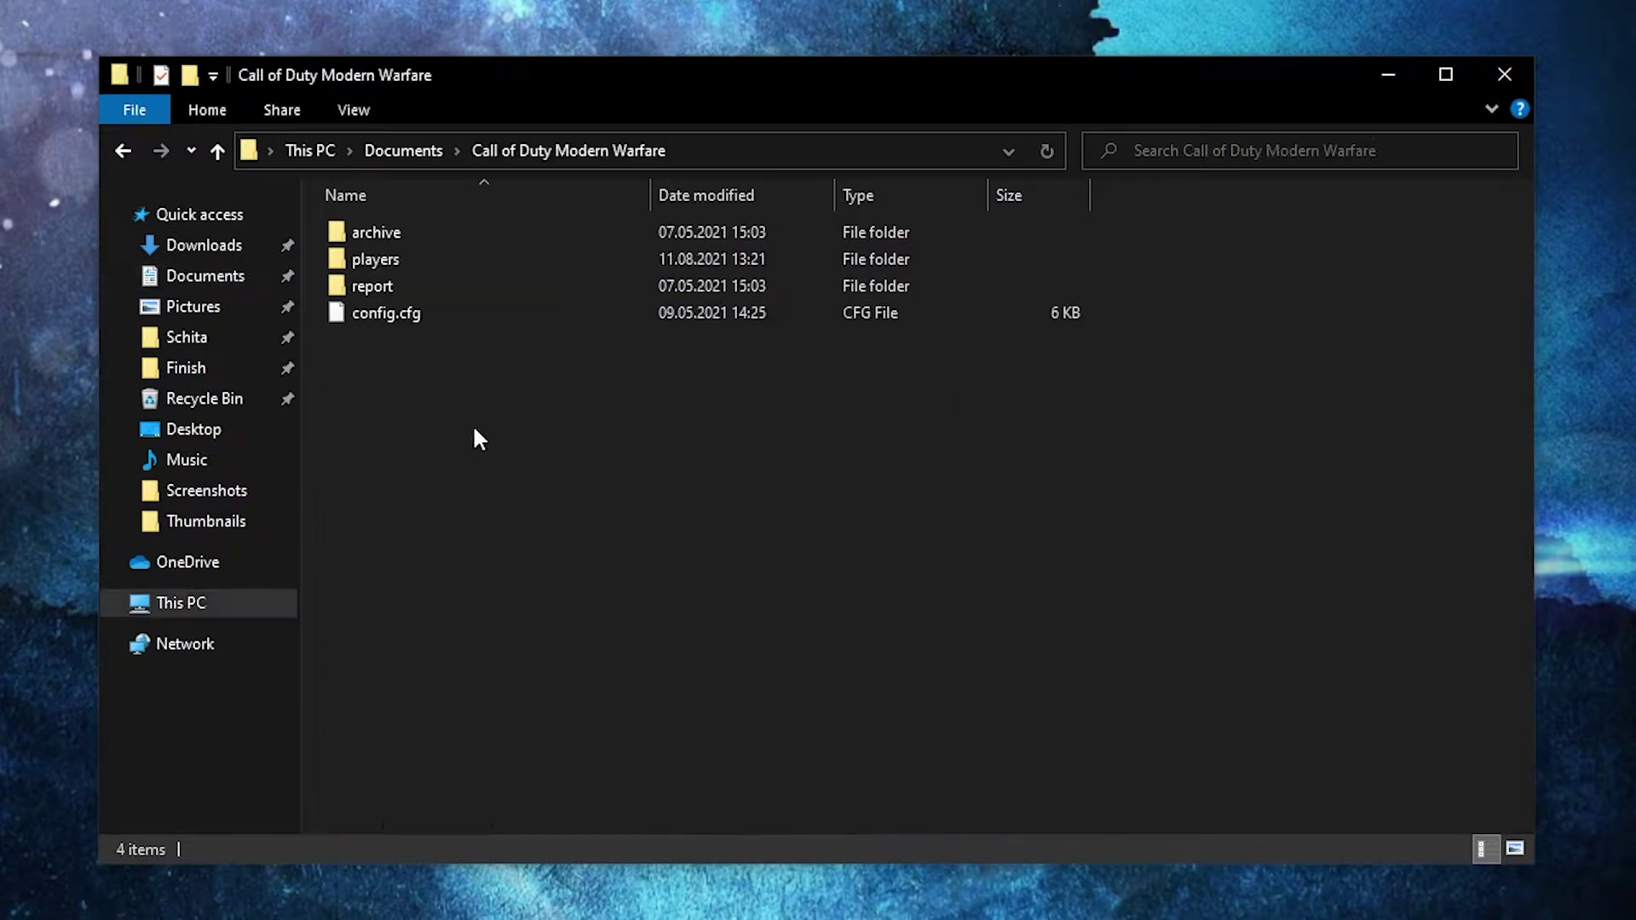
double_click(386, 254)
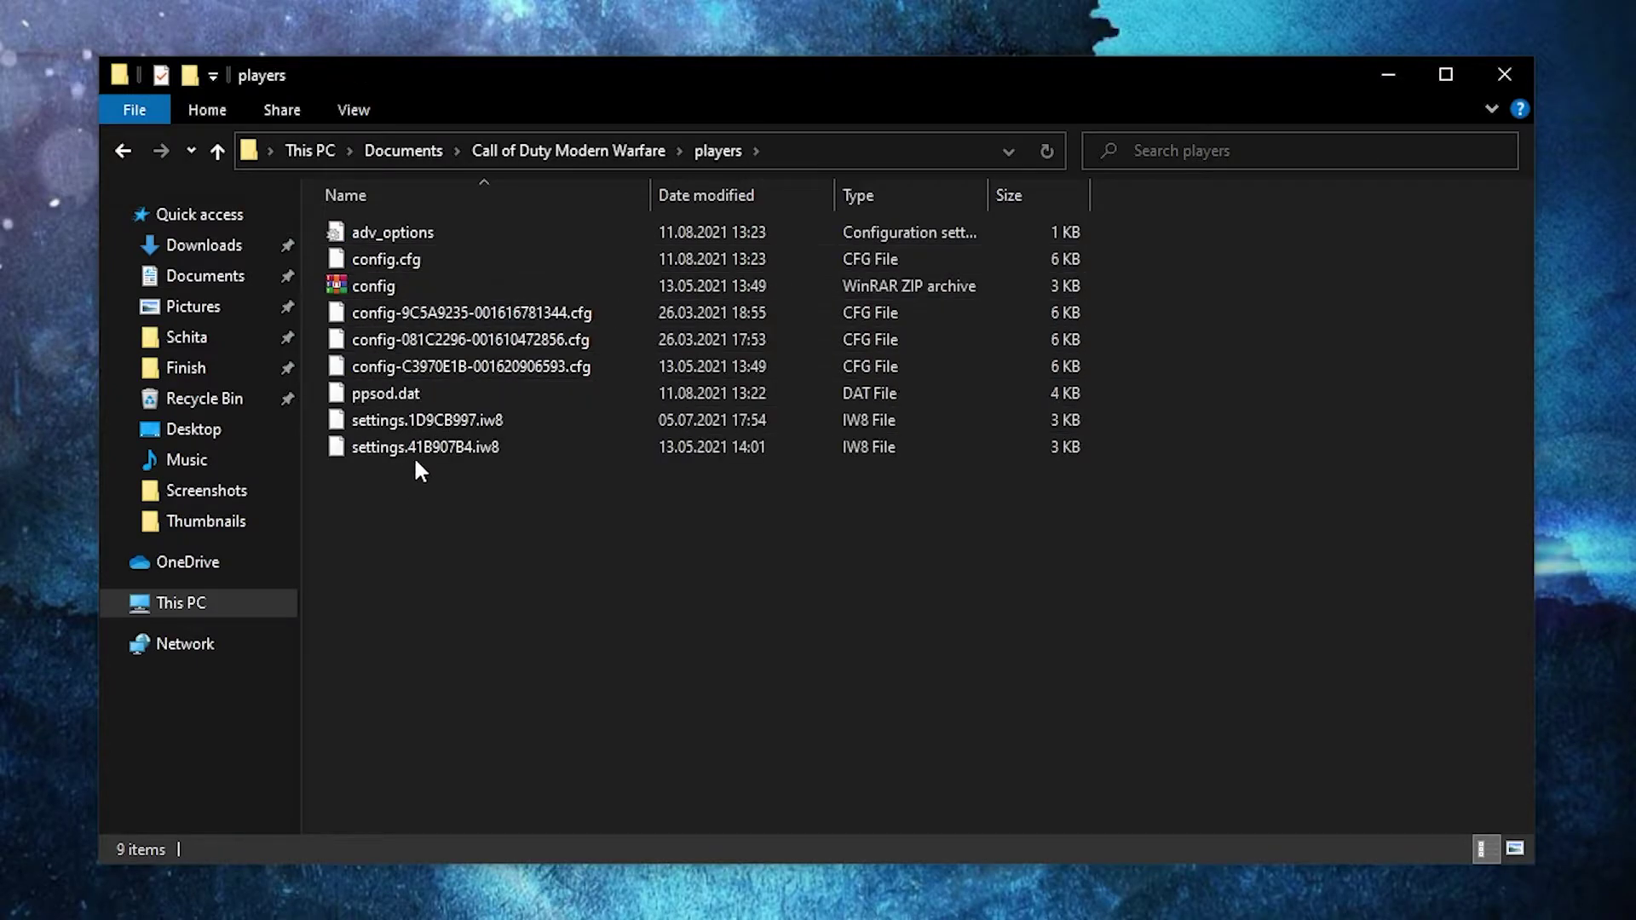
right_click(389, 260)
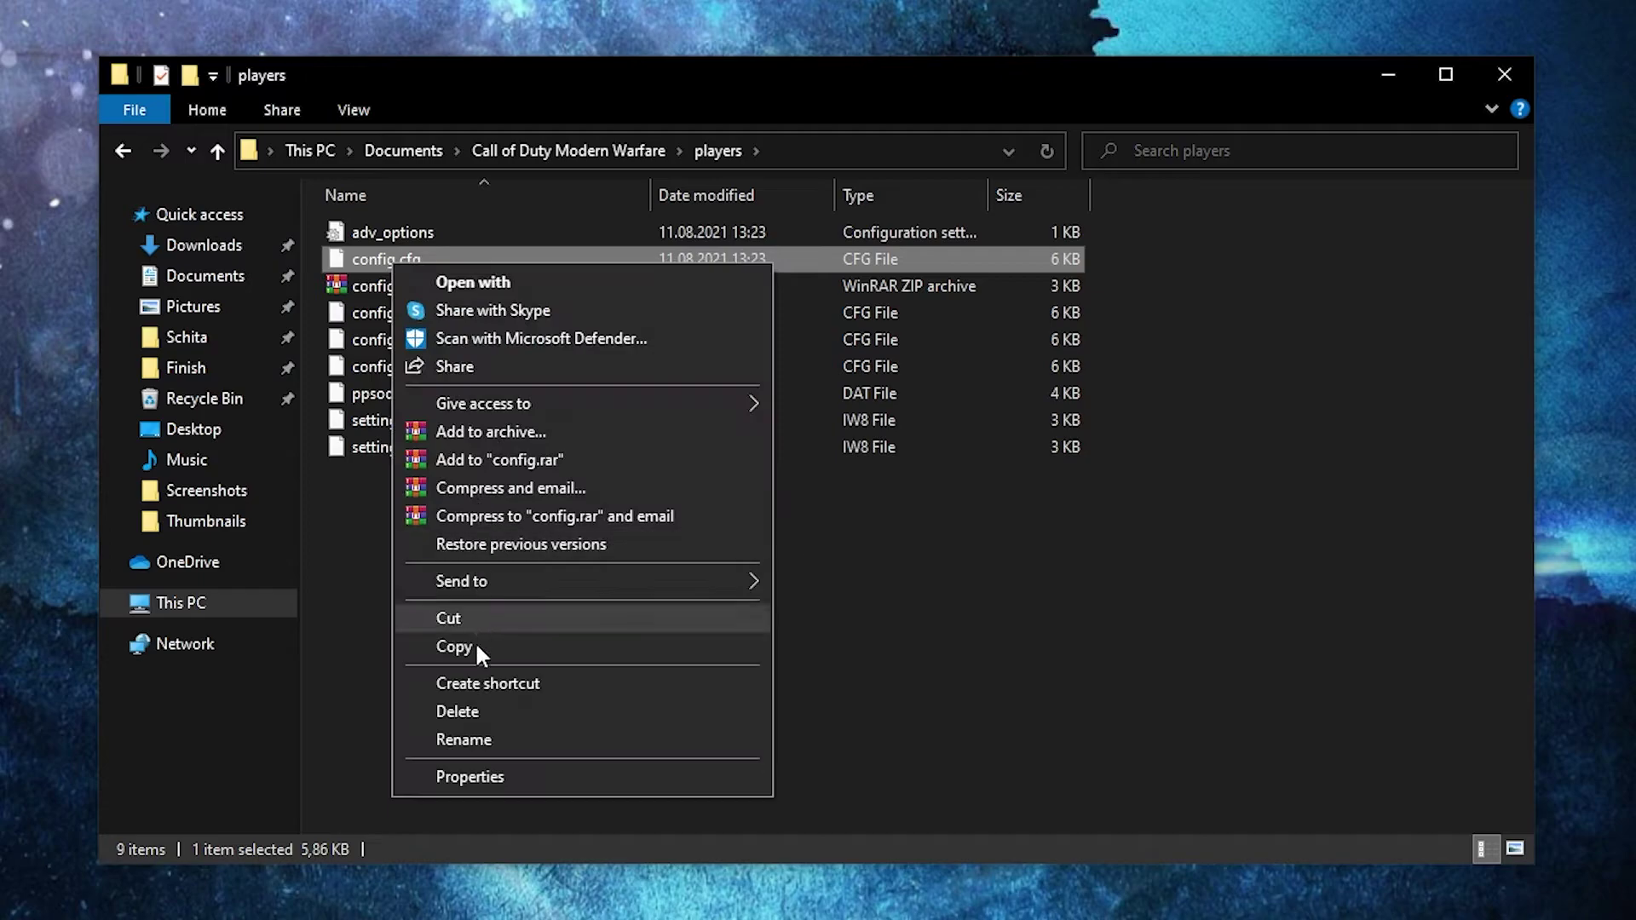
left_click(467, 712)
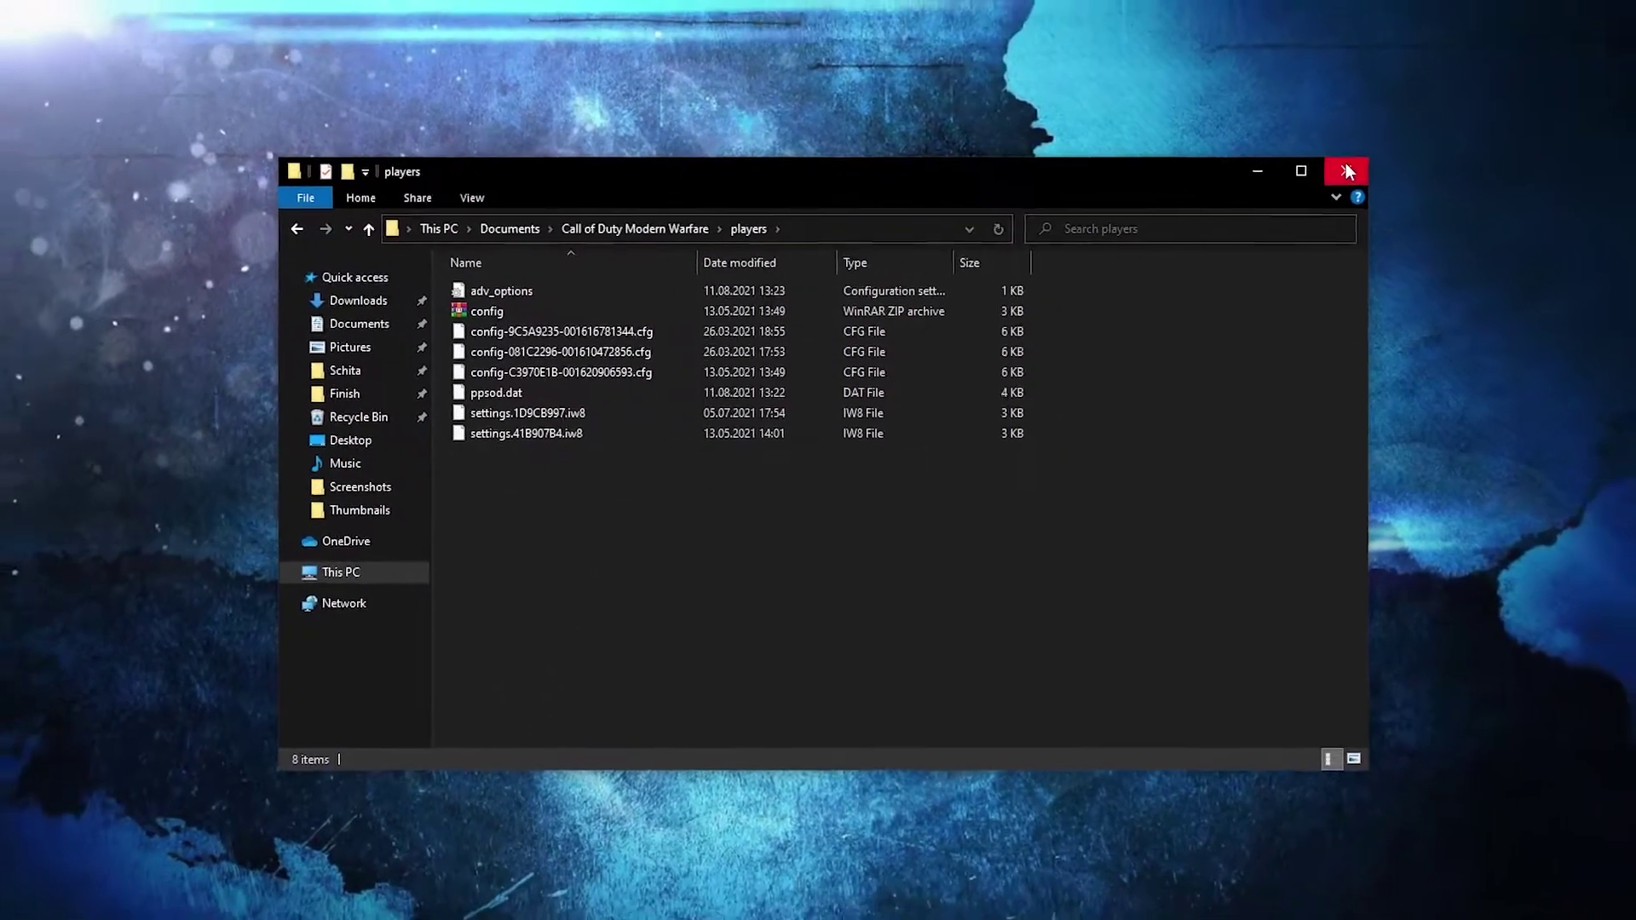
Close File Explorer and restart the shader installation again from Warzone's Graphics options
left_click(1348, 164)
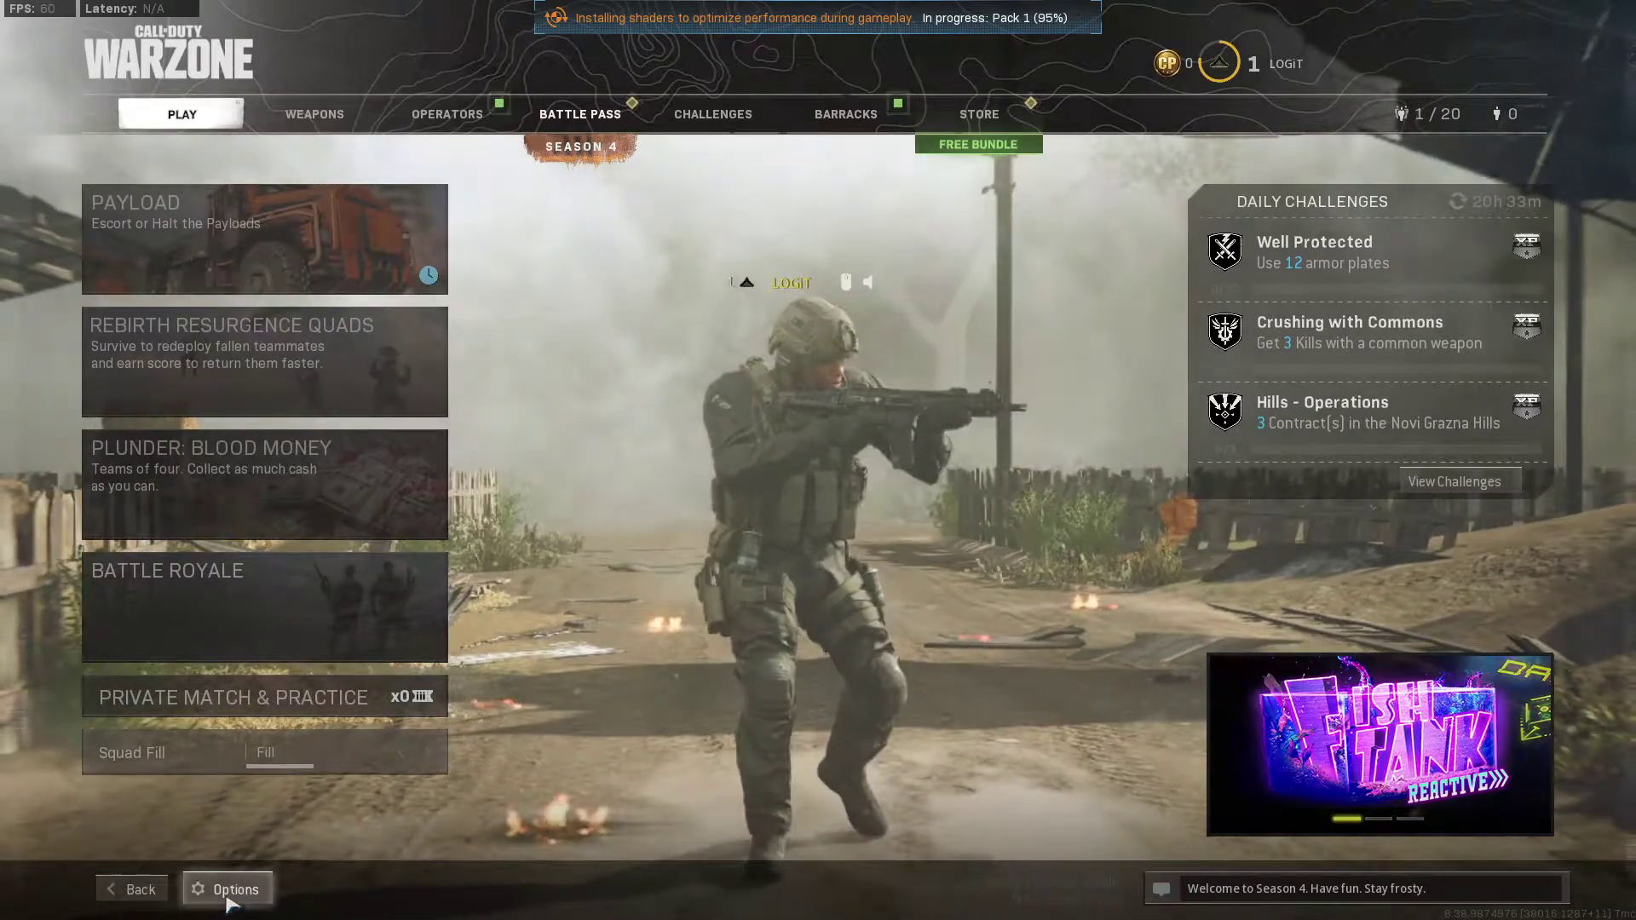
left_click(218, 888)
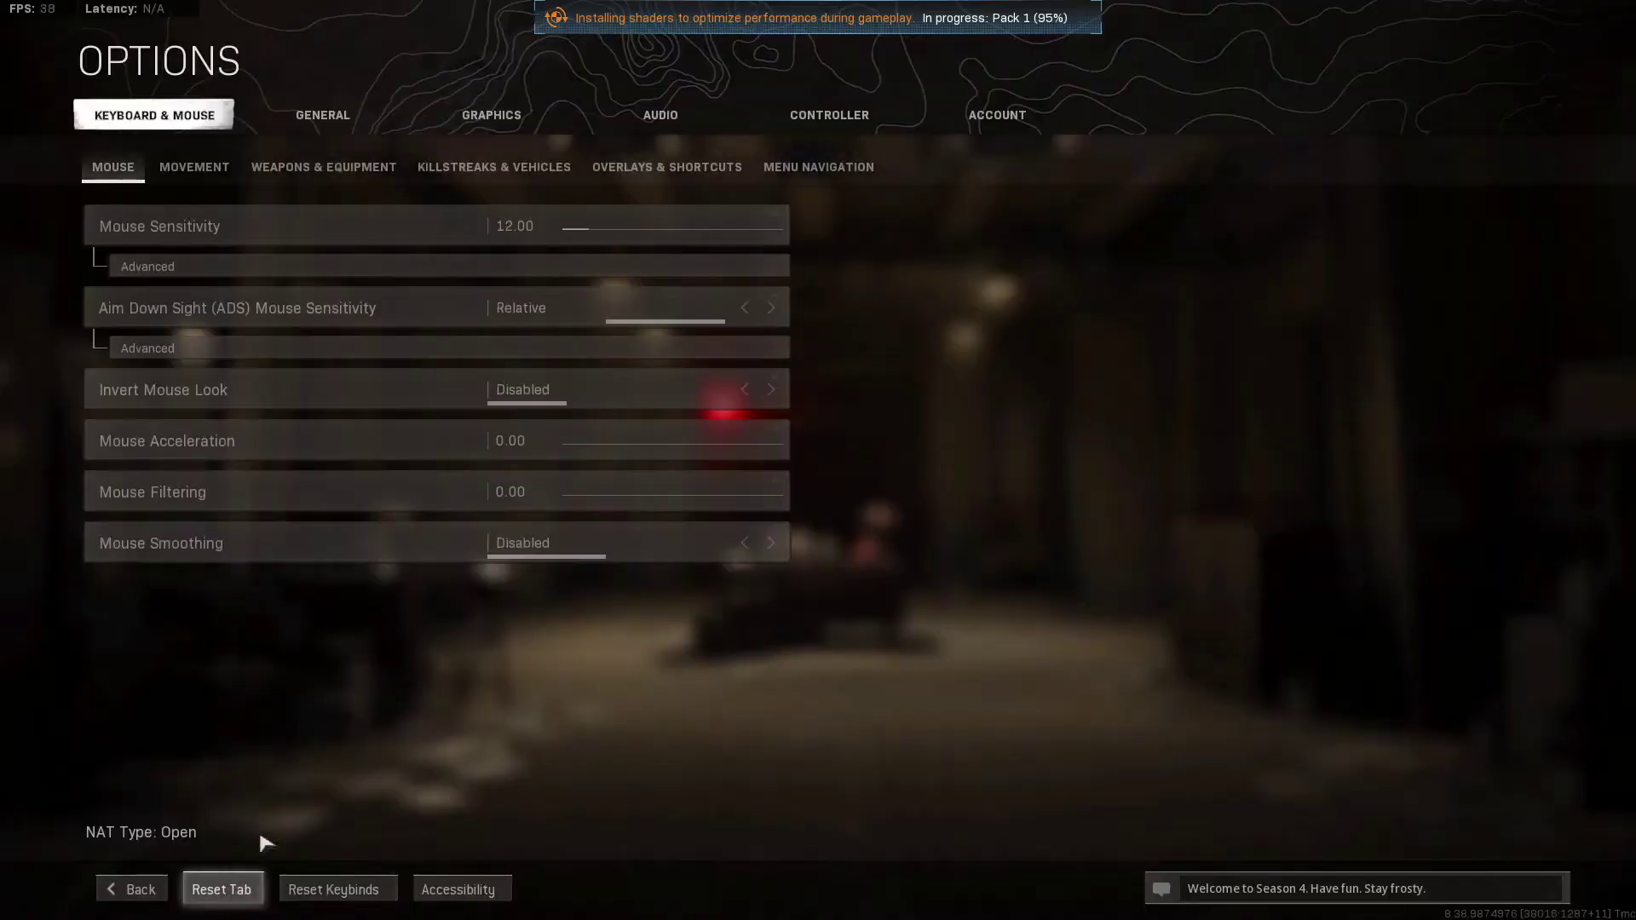
left_click(498, 122)
scroll(767, 432, "down", 2)
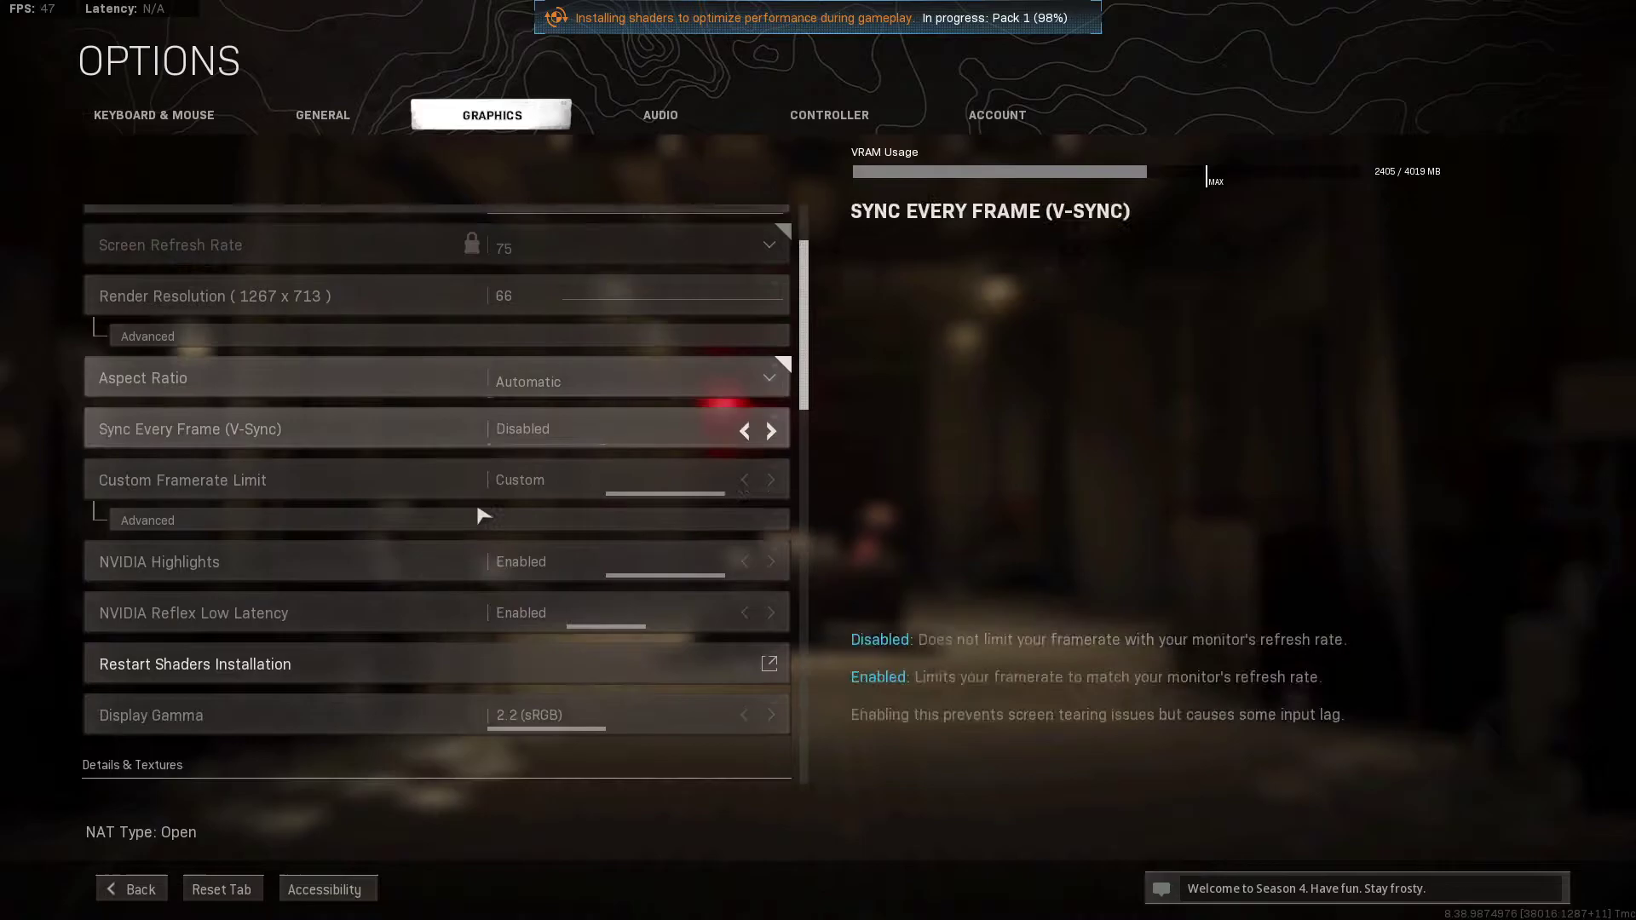
scroll(485, 574, "down", 1)
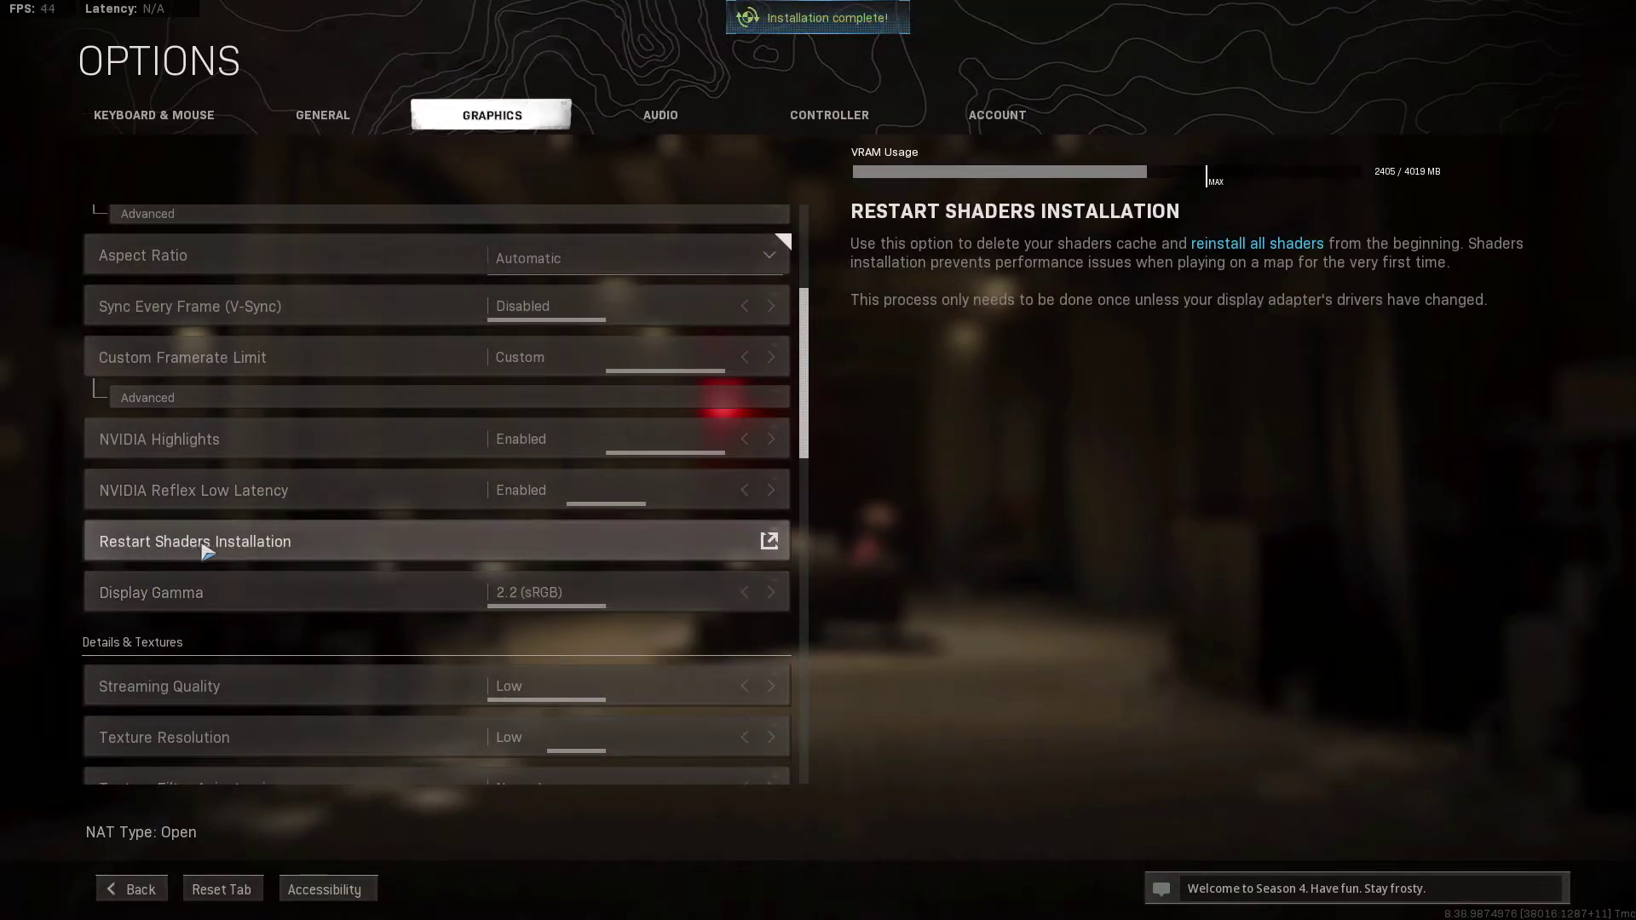
left_click(420, 550)
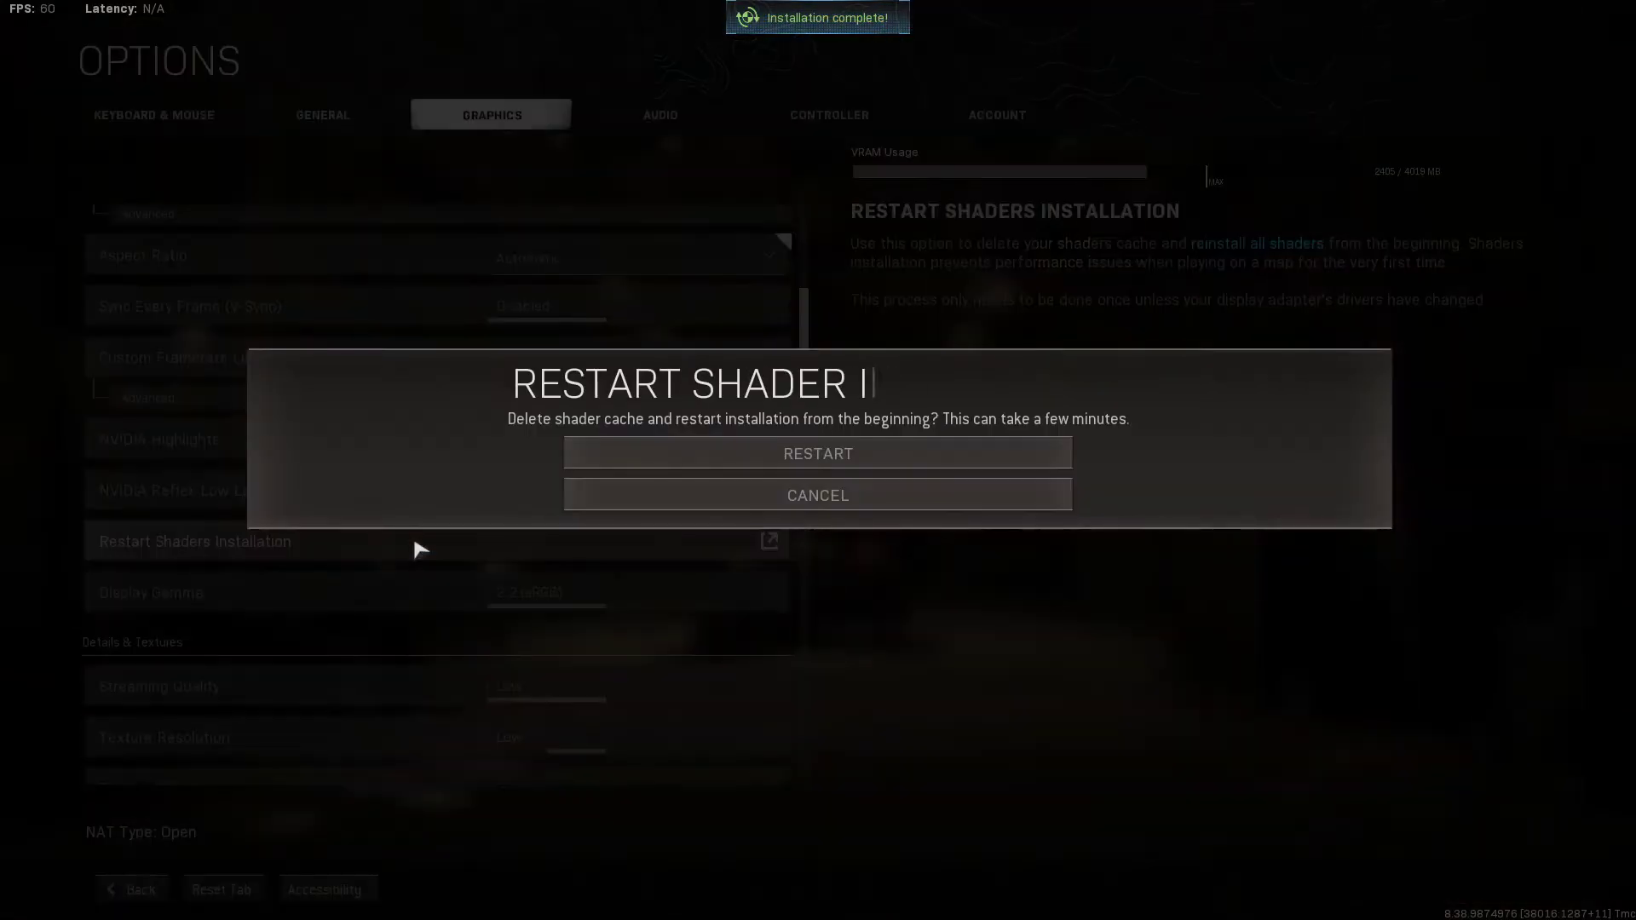
left_click(838, 461)
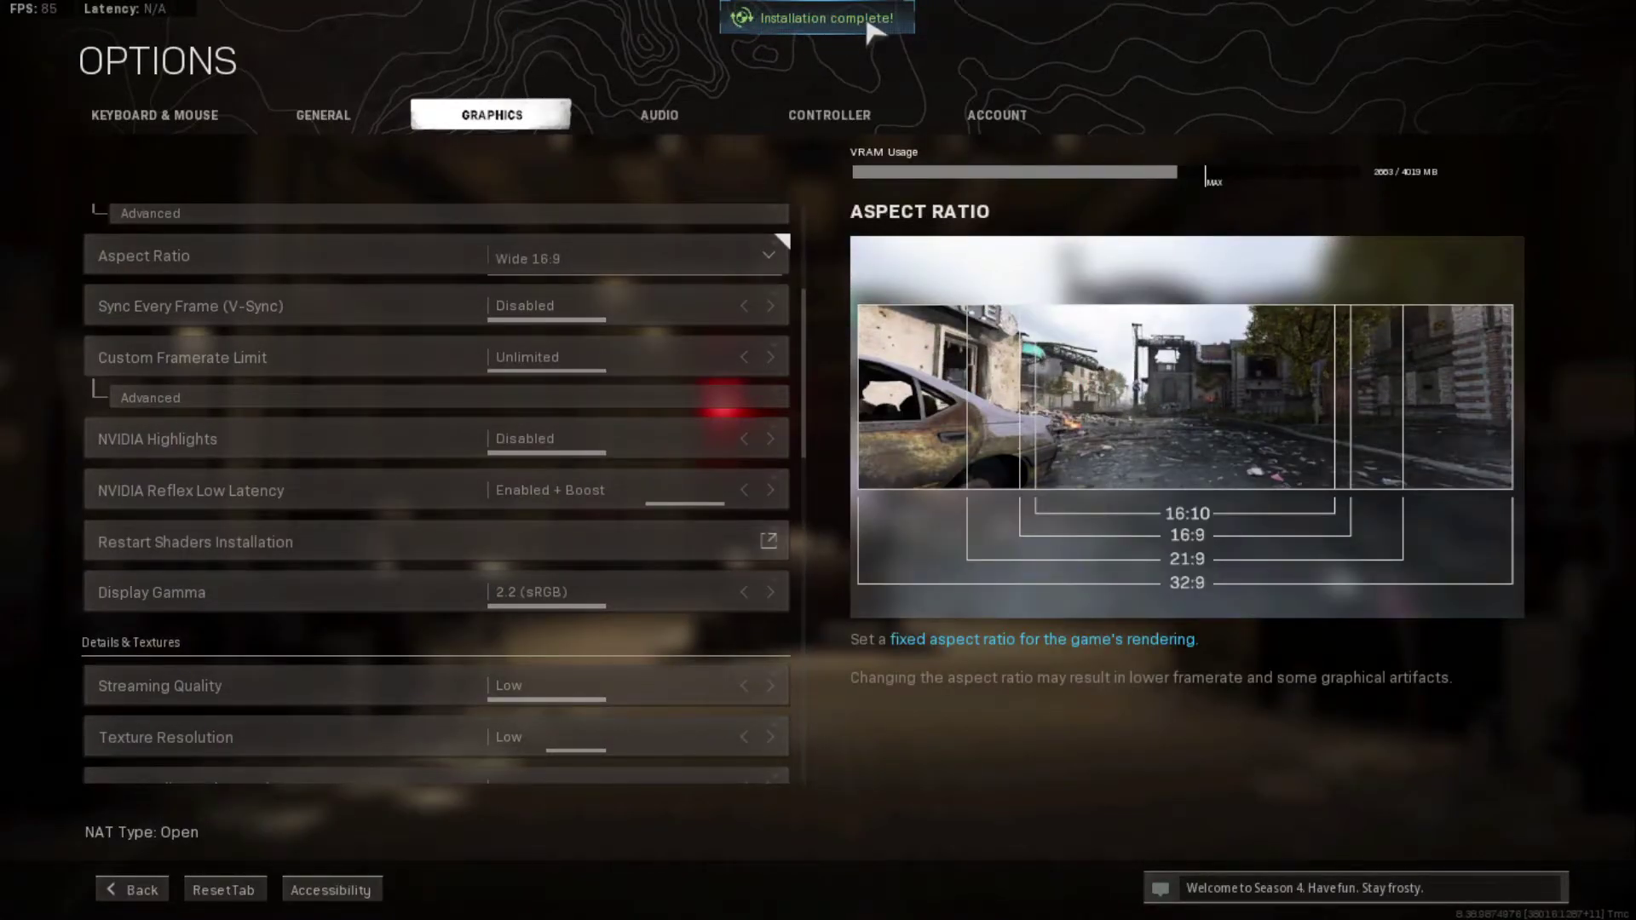
Back out to the title screen and quit Warzone to the desktop, confirming with Yes
left_click(141, 890)
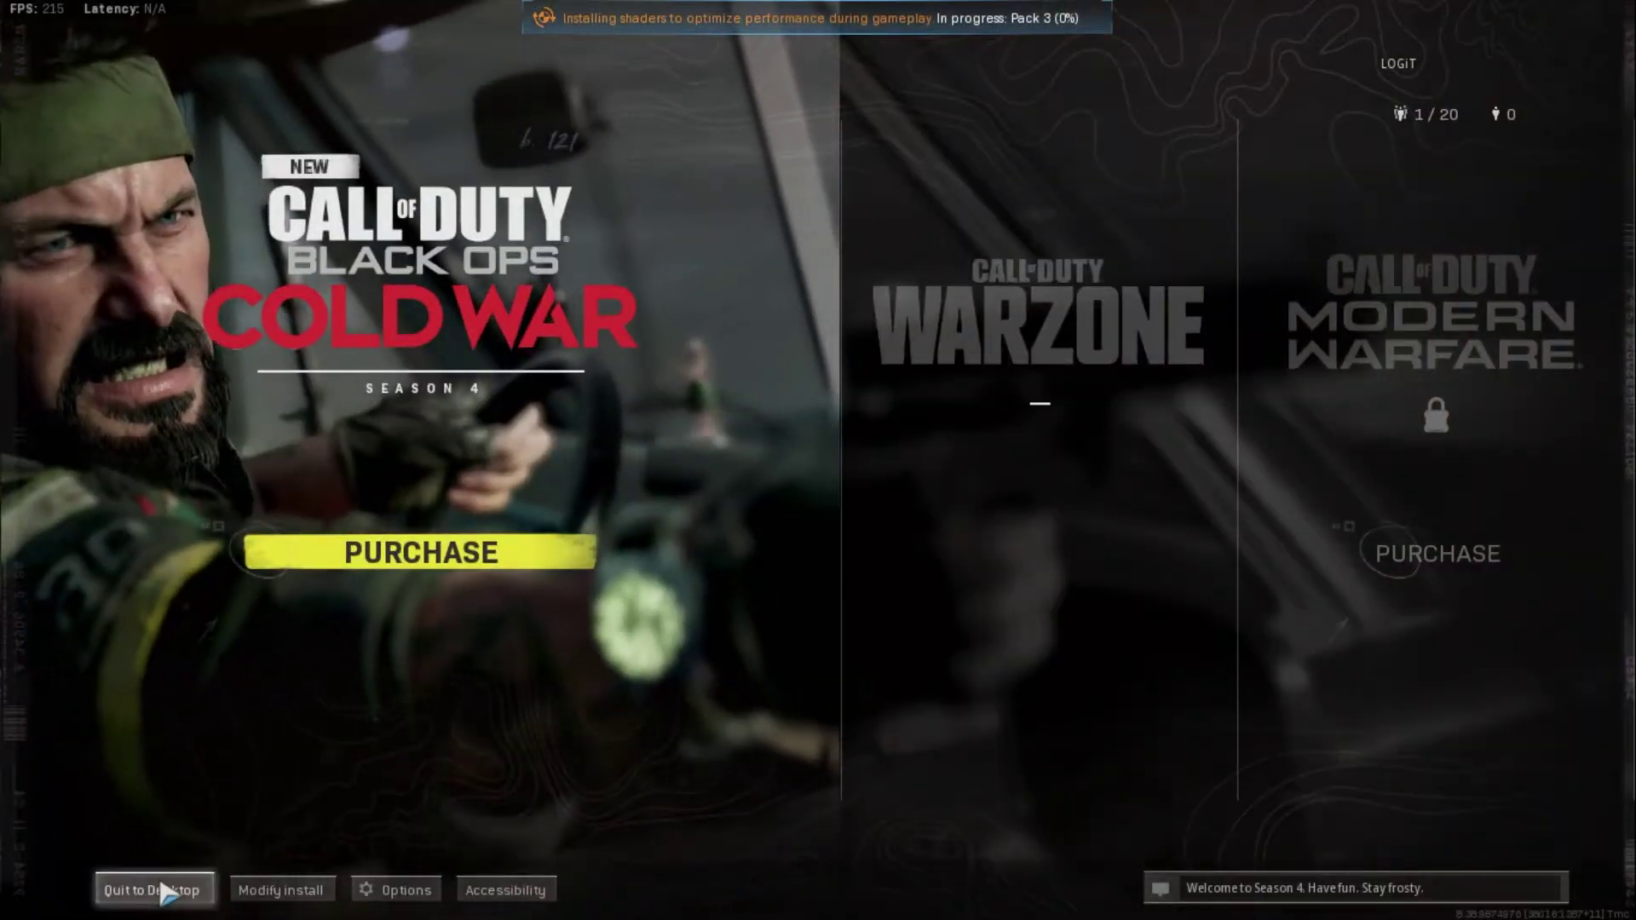
left_click(166, 892)
left_click(823, 464)
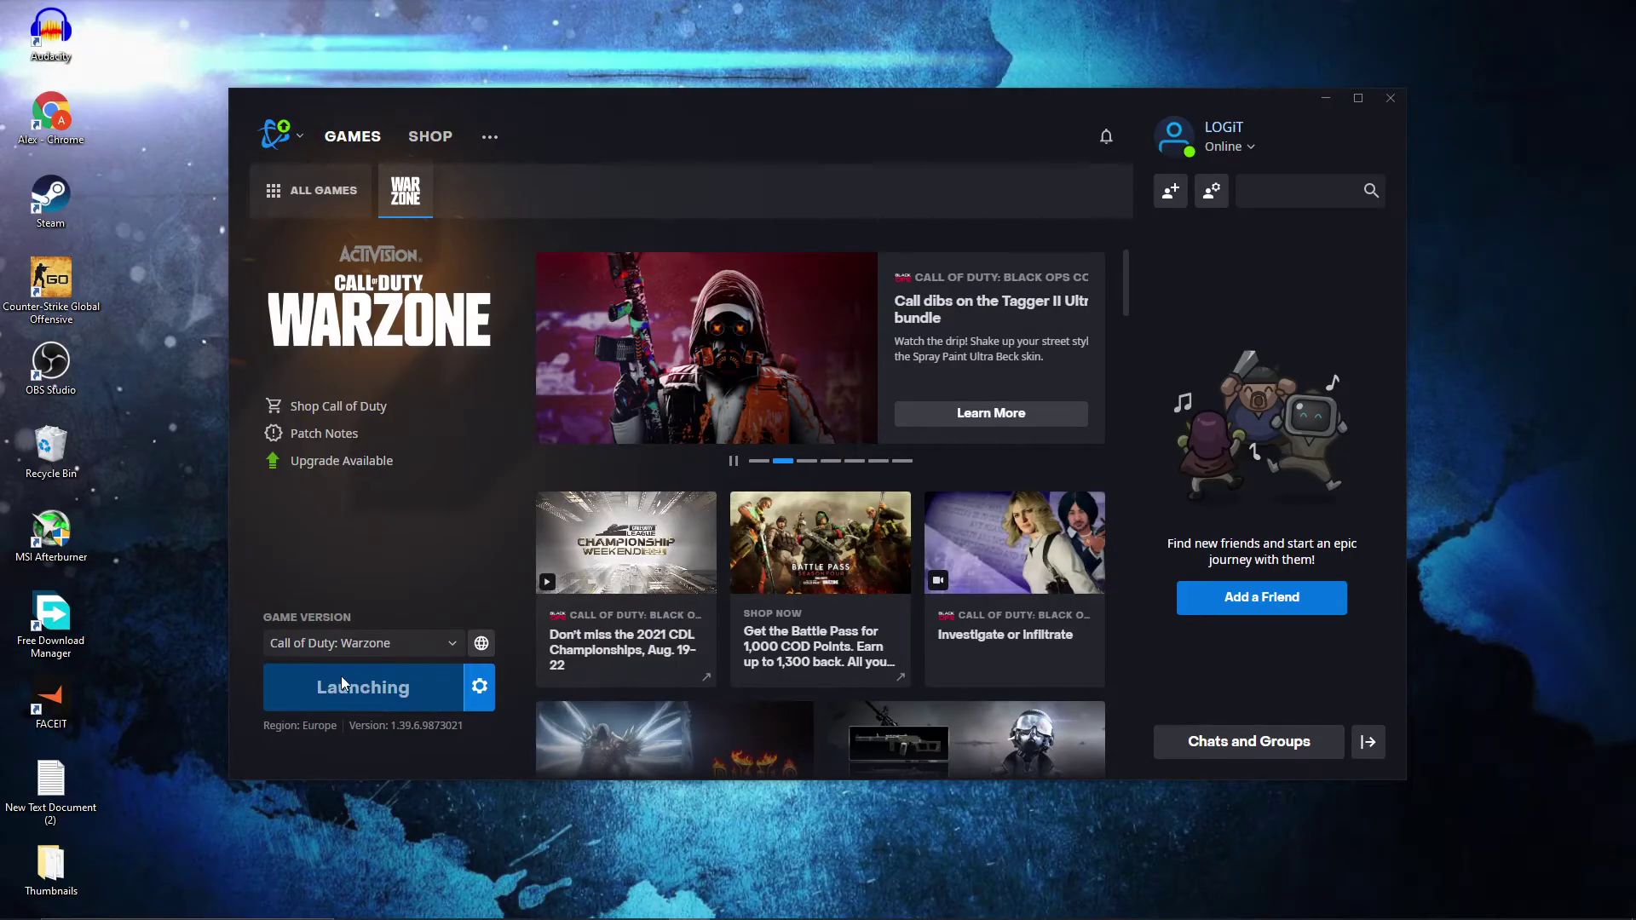